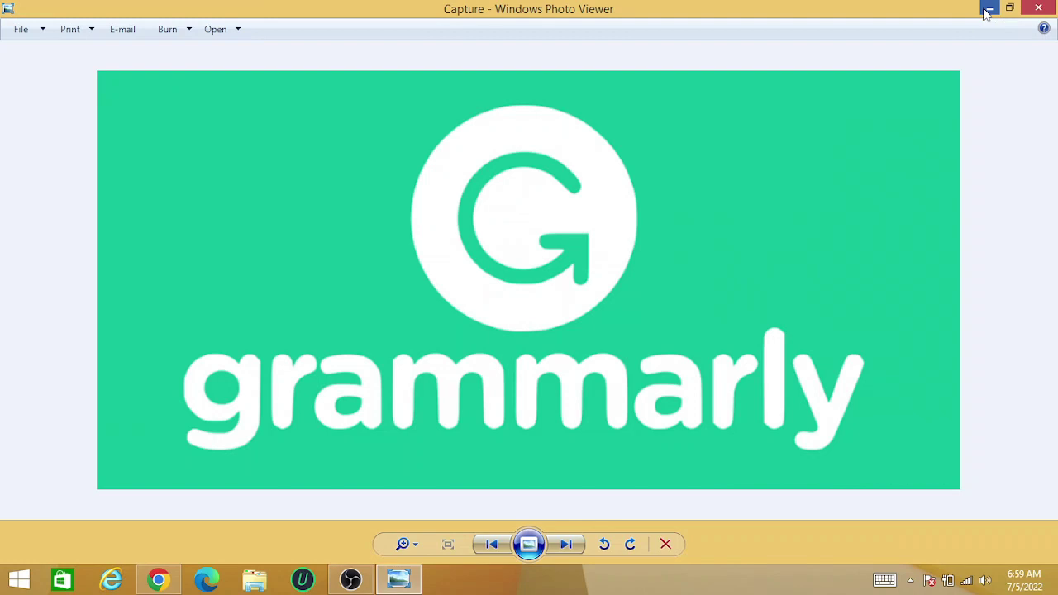
# Bring up Chrome on a new tab showing the Google search page.
pyautogui.click(160, 581)
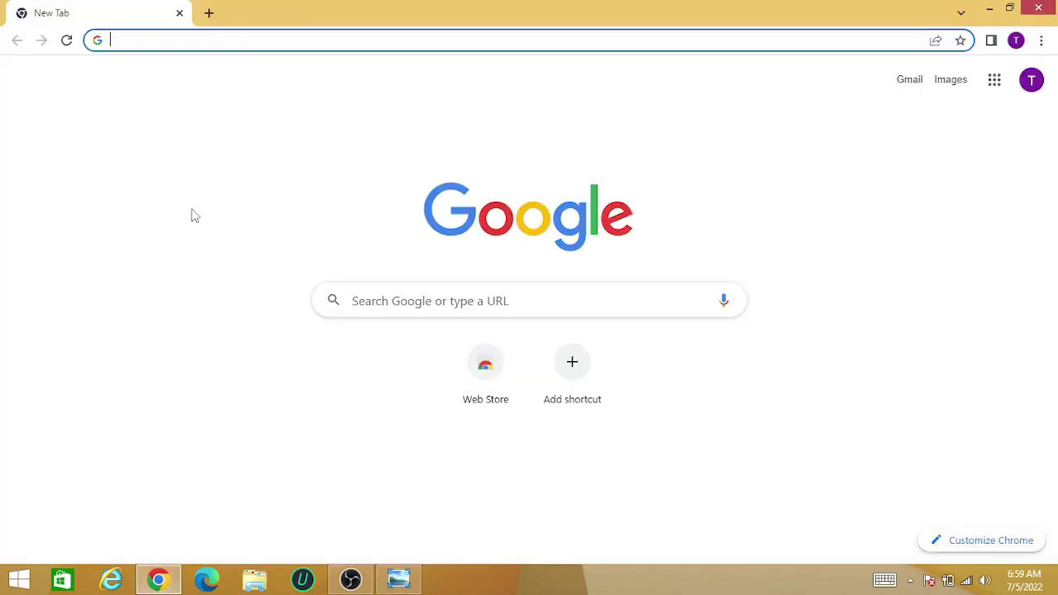
# Search Google for 'grammarly' and open the MS Office® Plug-in sponsored result.
pyautogui.write('gr')
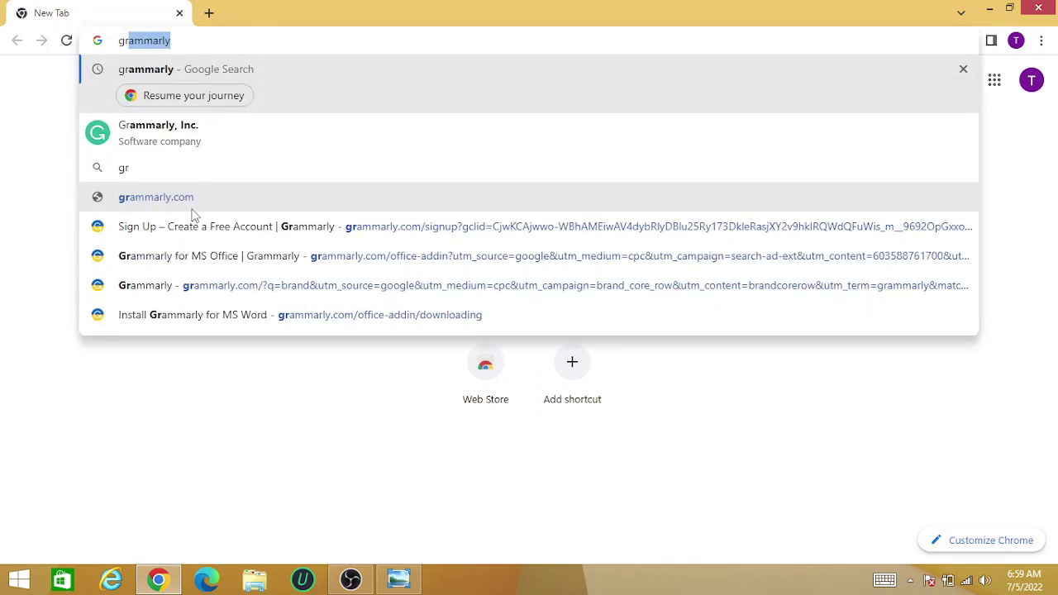
pyautogui.press('Return')
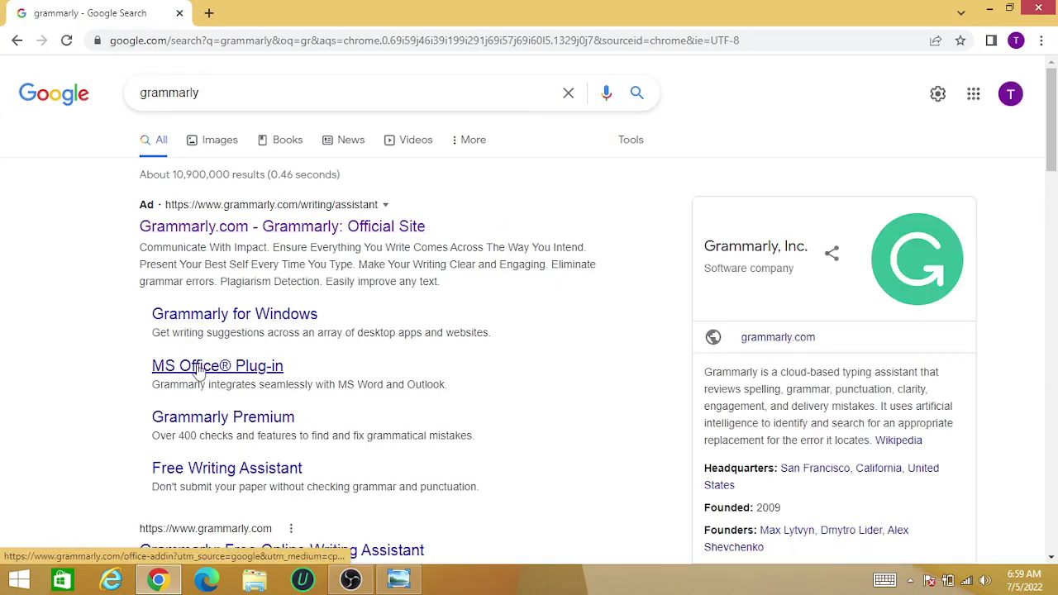
pyautogui.scroll(5, 118, 351)
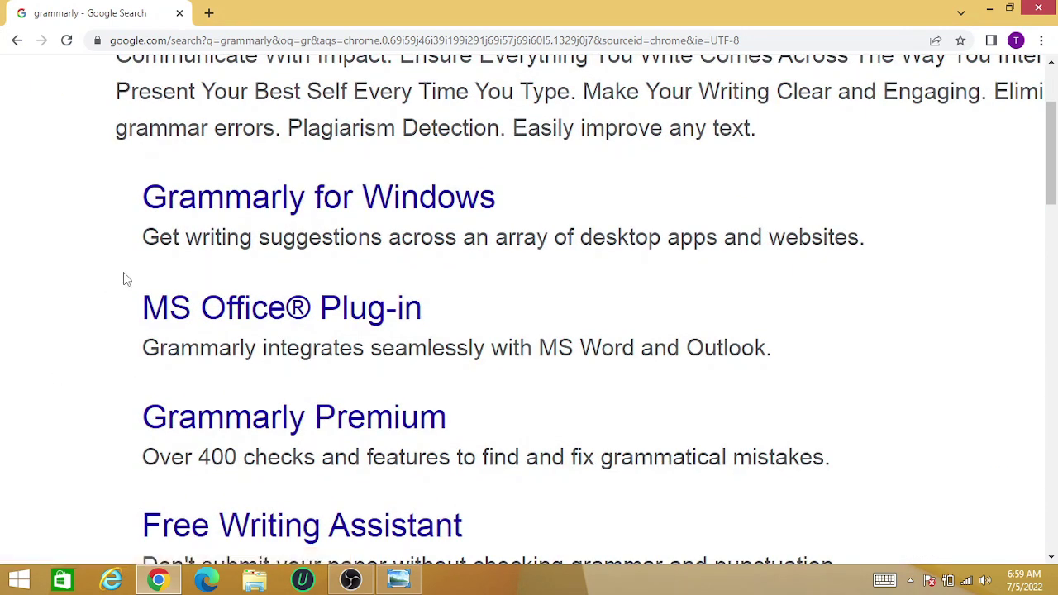
pyautogui.moveTo(124, 278); pyautogui.dragTo(392, 296)
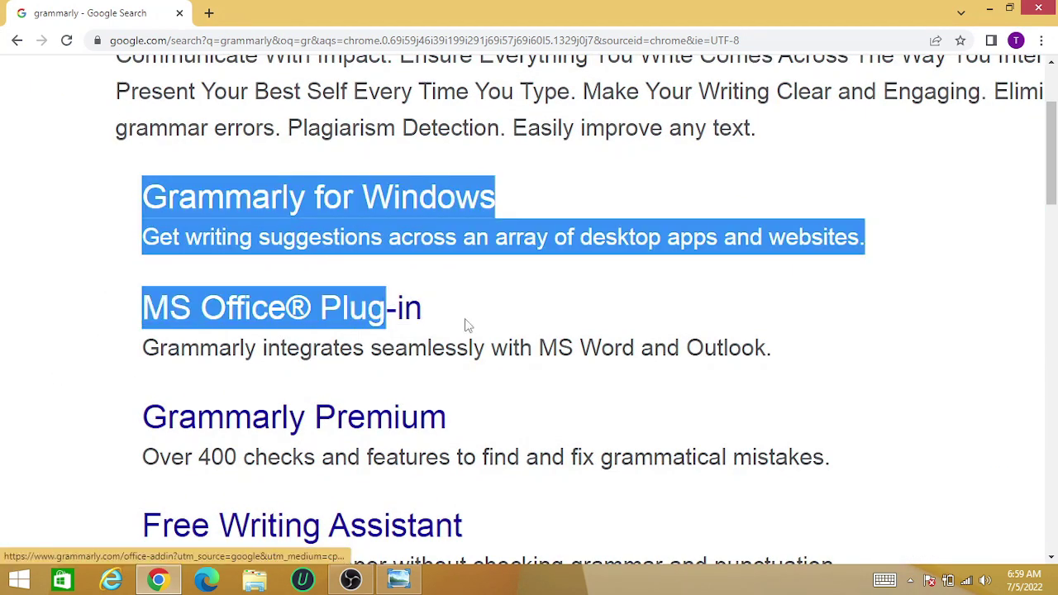
pyautogui.moveTo(461, 323); pyautogui.dragTo(130, 326)
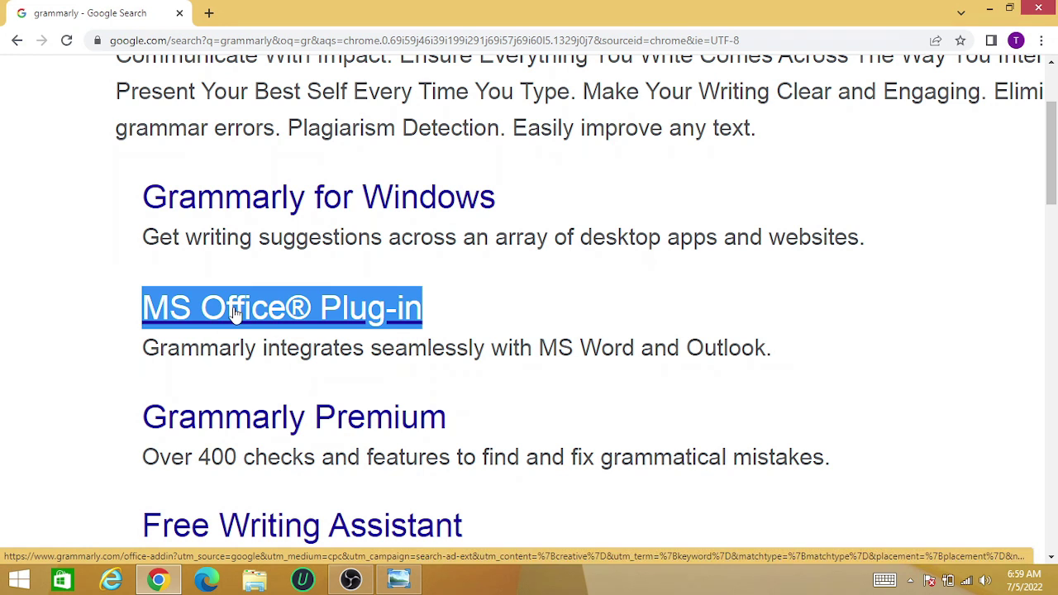
pyautogui.click(301, 317)
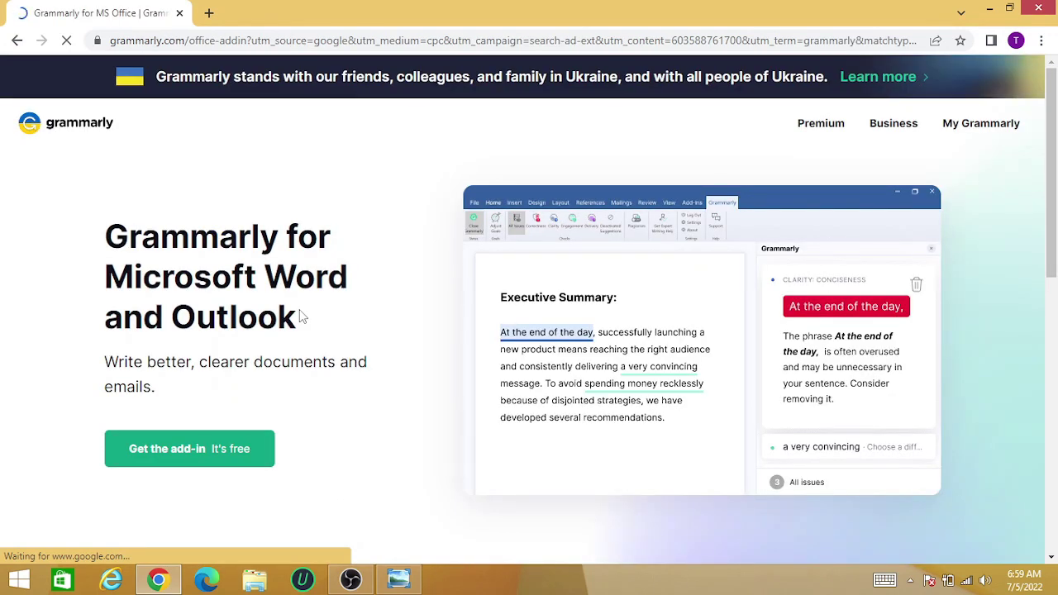
# Download the free Grammarly Word and Outlook add-in and show GrammarlyAddInSetup in Downloads.
pyautogui.scroll(-3, 301, 317)
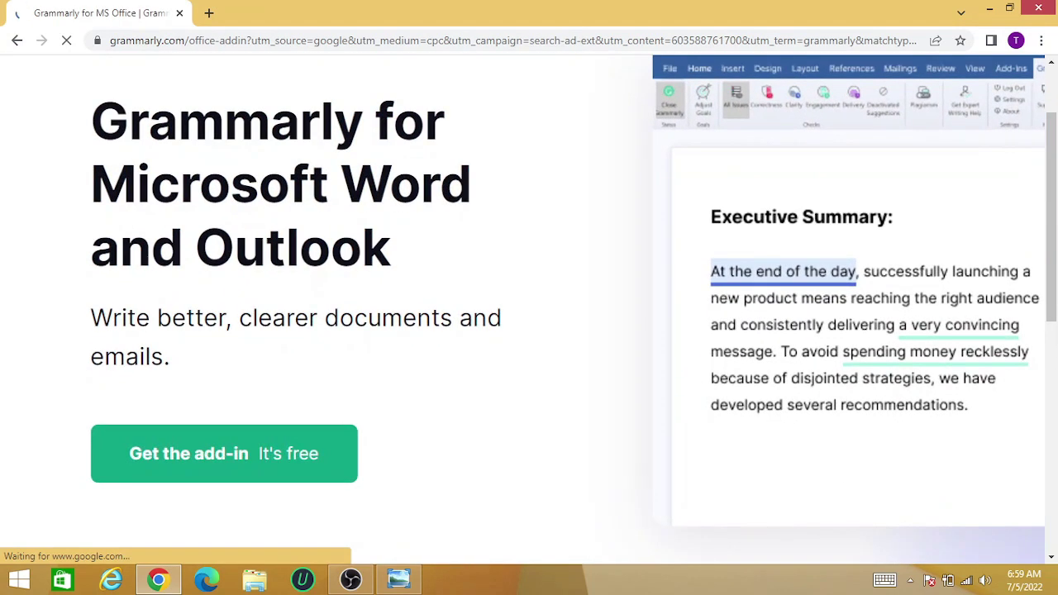
pyautogui.scroll(-1, 298, 319)
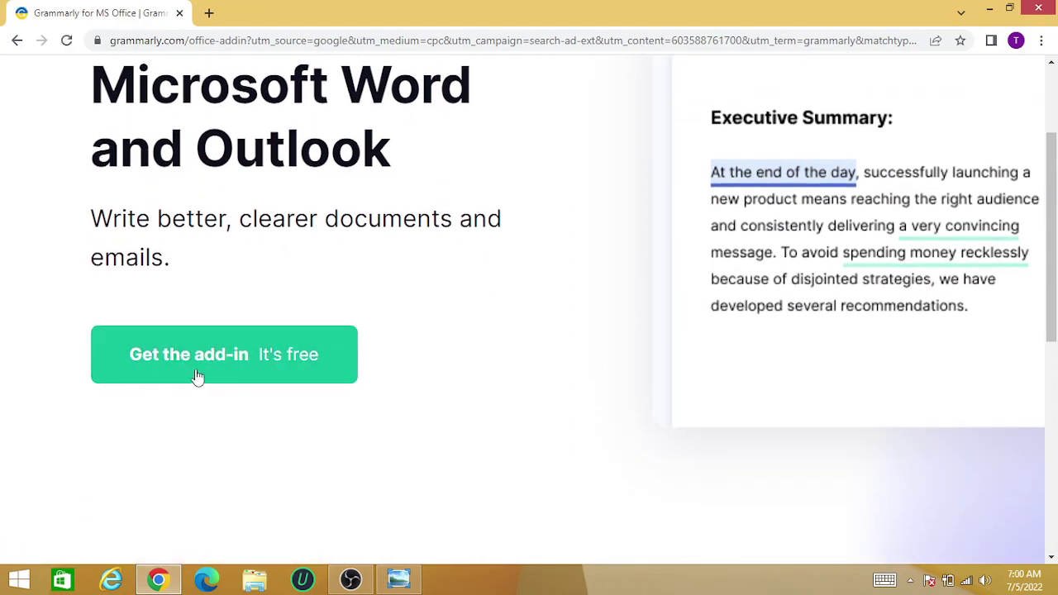
pyautogui.click(197, 377)
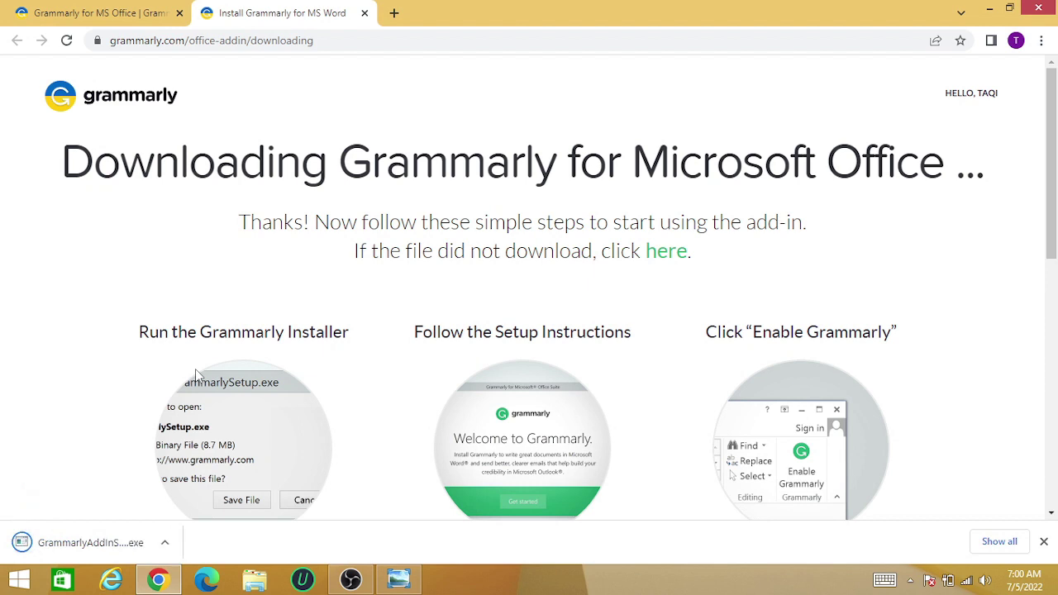
pyautogui.click(166, 544)
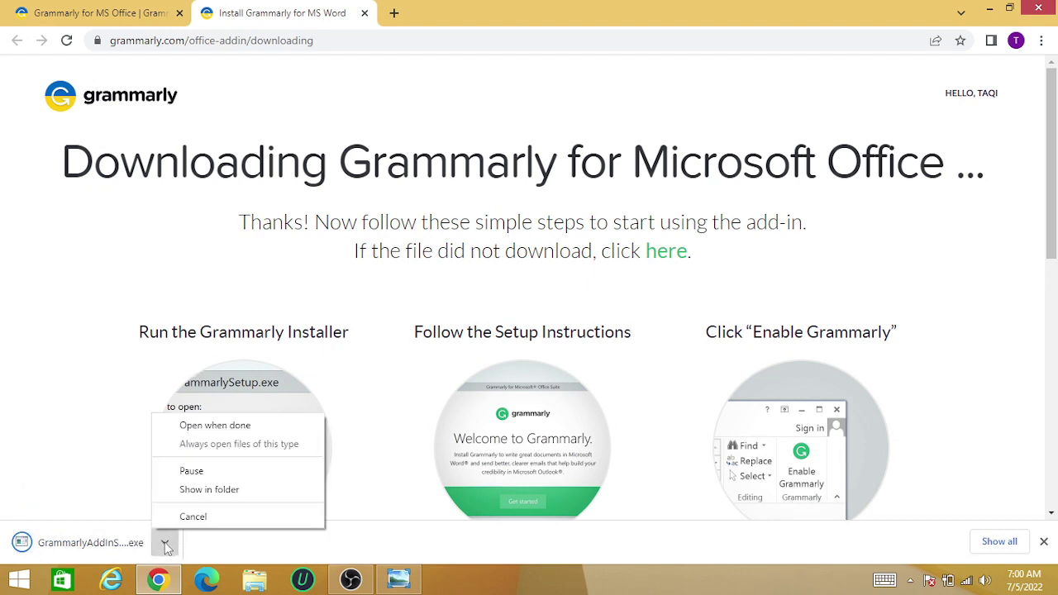
pyautogui.click(204, 489)
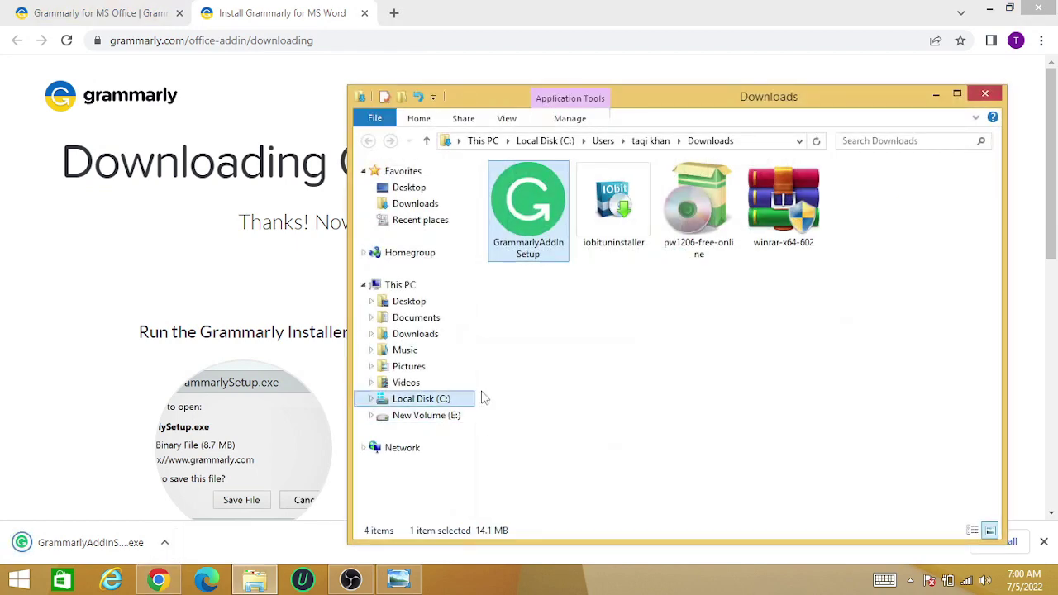
# Run GrammarlyAddInSetup and install Grammarly for Word only, leaving Outlook unchecked.
pyautogui.doubleClick(527, 252)
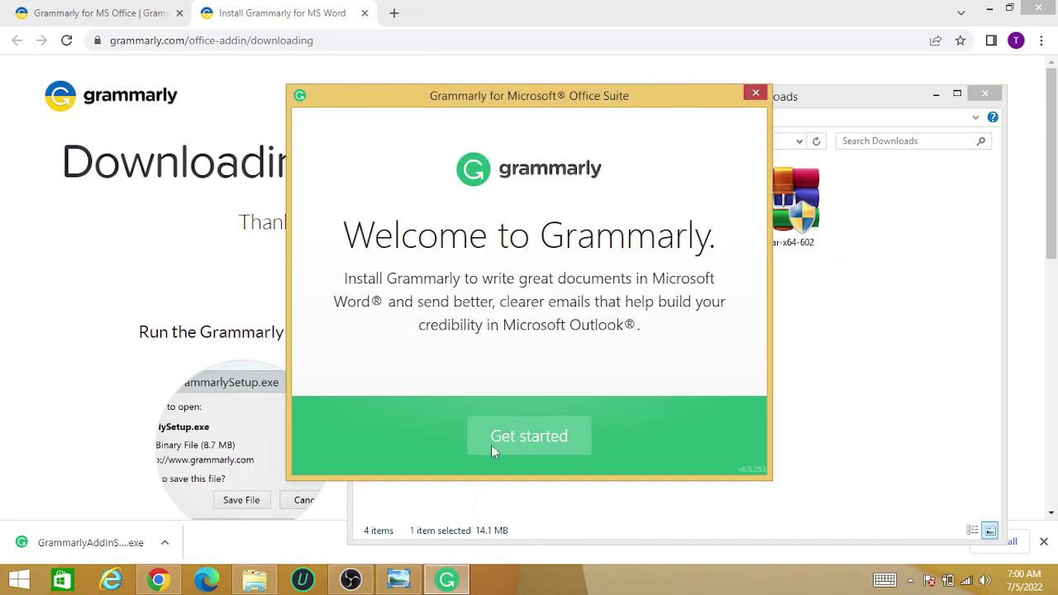
pyautogui.click(515, 438)
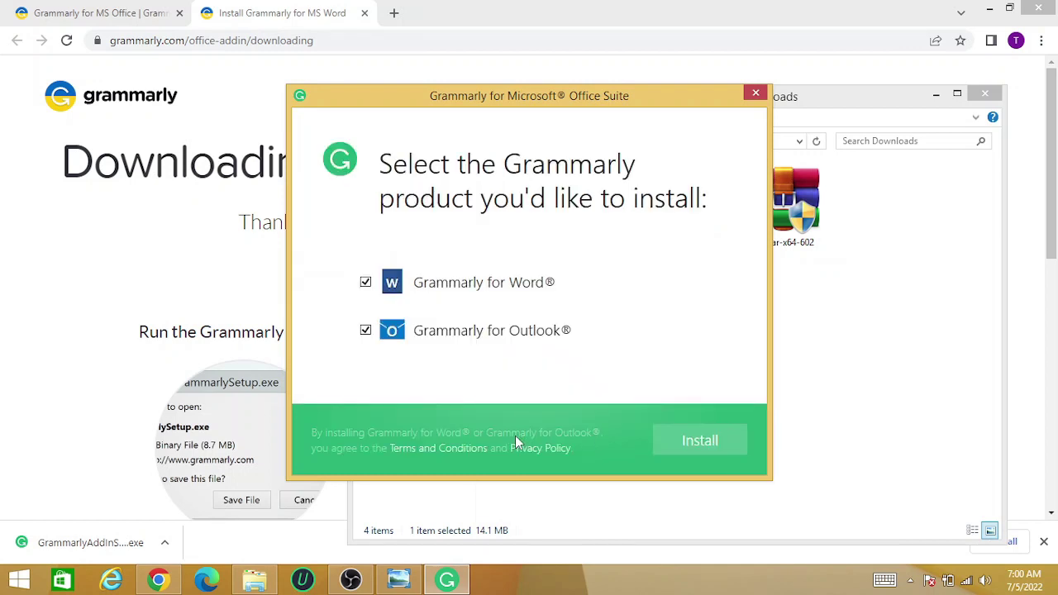
pyautogui.click(365, 330)
pyautogui.click(674, 438)
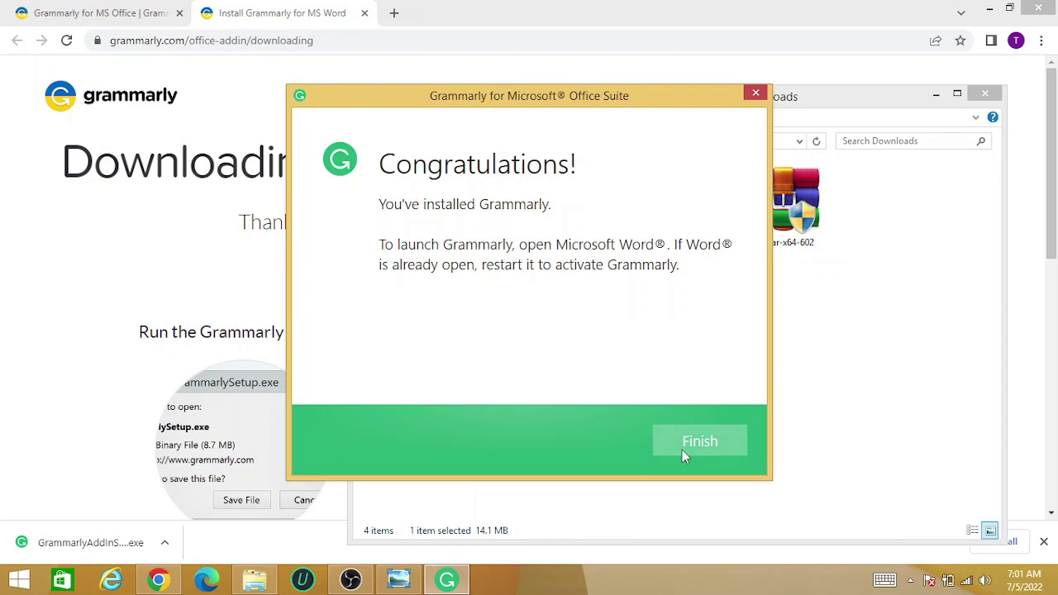
pyautogui.click(721, 442)
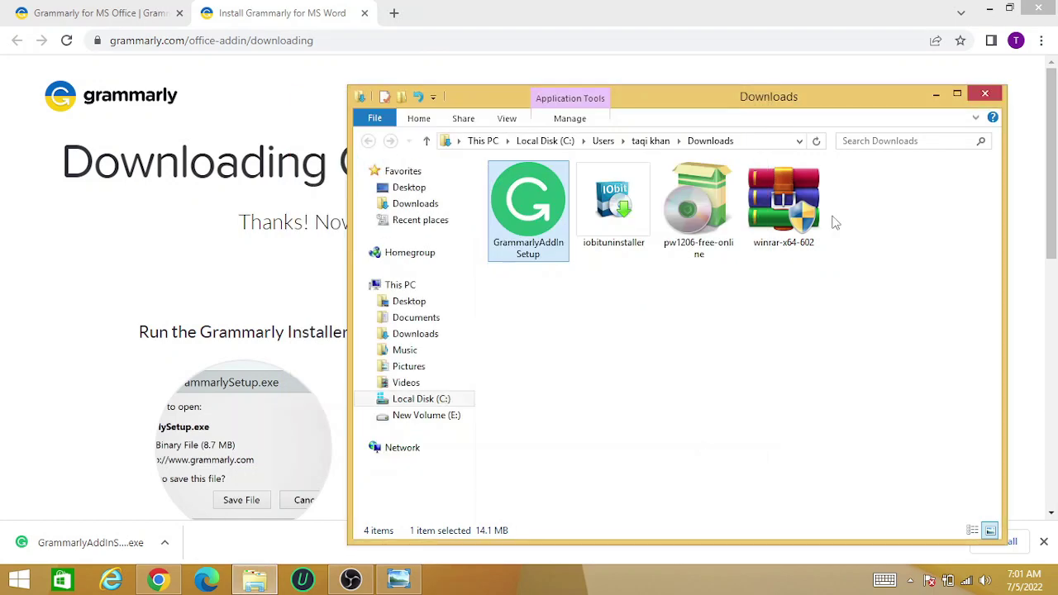
# Minimize Explorer, Chrome and Photo Viewer, then open the intext document from the desktop.
pyautogui.click(936, 94)
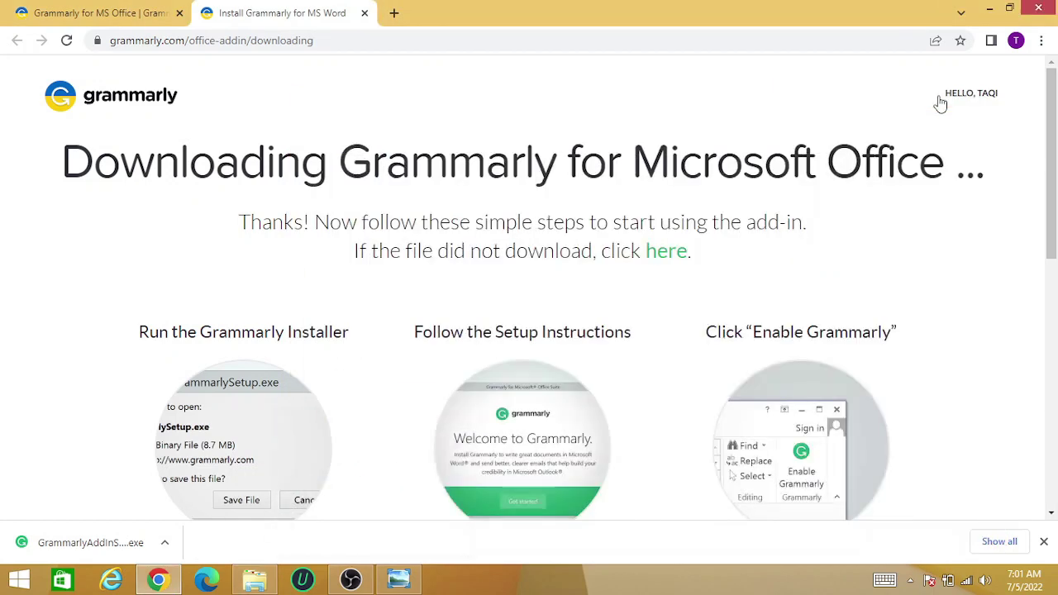
pyautogui.click(991, 11)
pyautogui.click(989, 9)
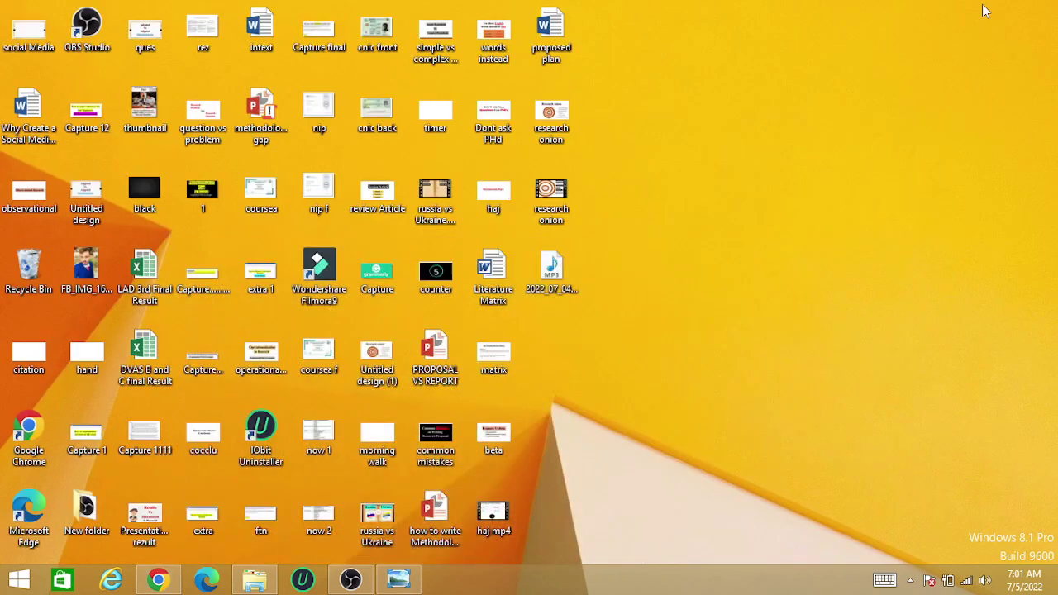
pyautogui.doubleClick(261, 31)
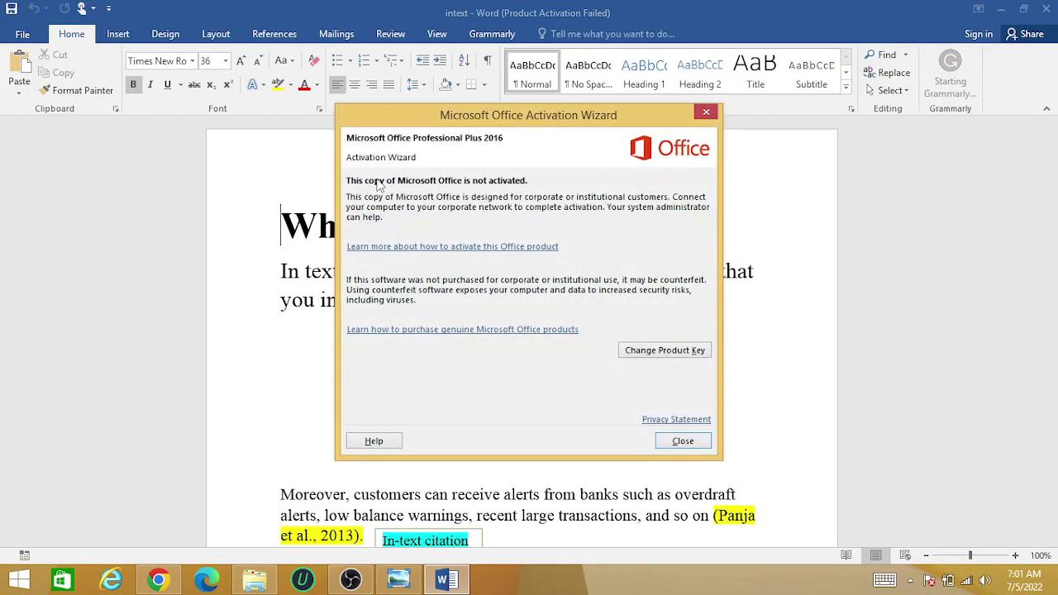
# Dismiss the Activation Wizard, open the Grammarly pane from Home, and start logging in.
pyautogui.click(708, 115)
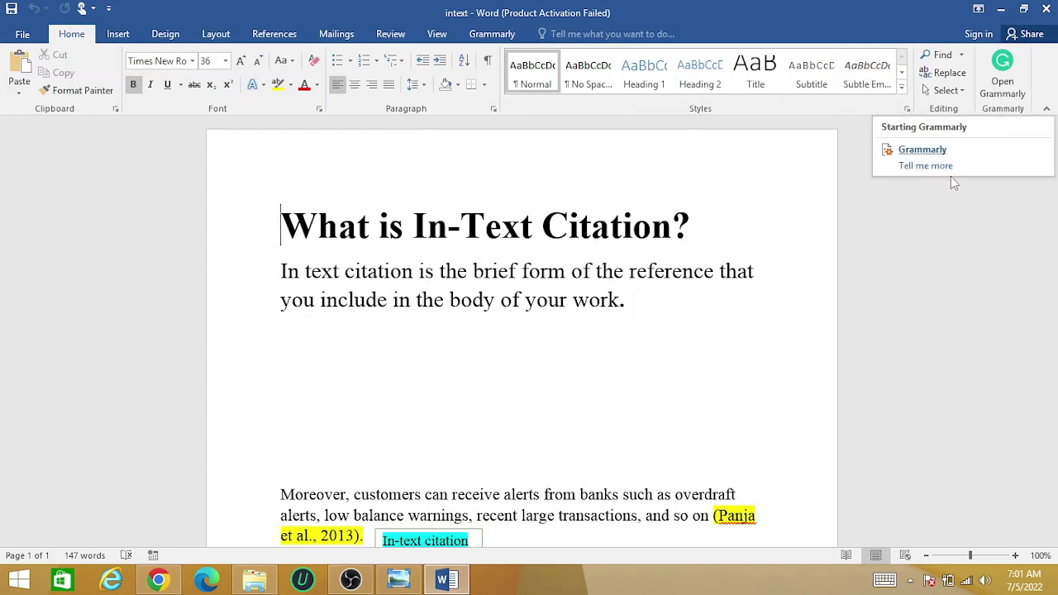
pyautogui.click(1002, 87)
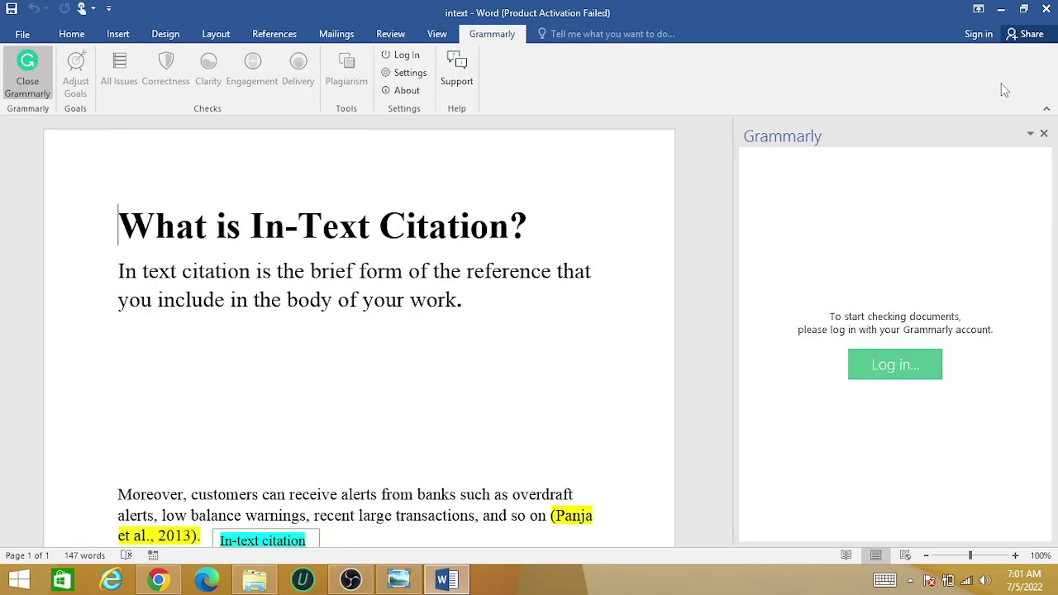
pyautogui.click(888, 362)
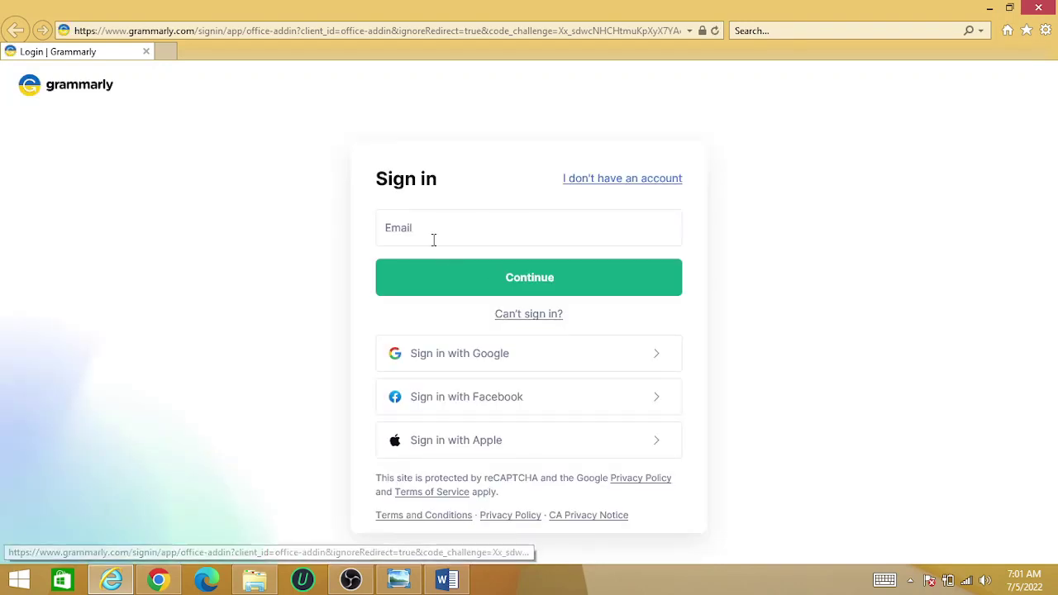
# Enter the account e-mail and credentials on the Grammarly sign-in page.
pyautogui.click(420, 227)
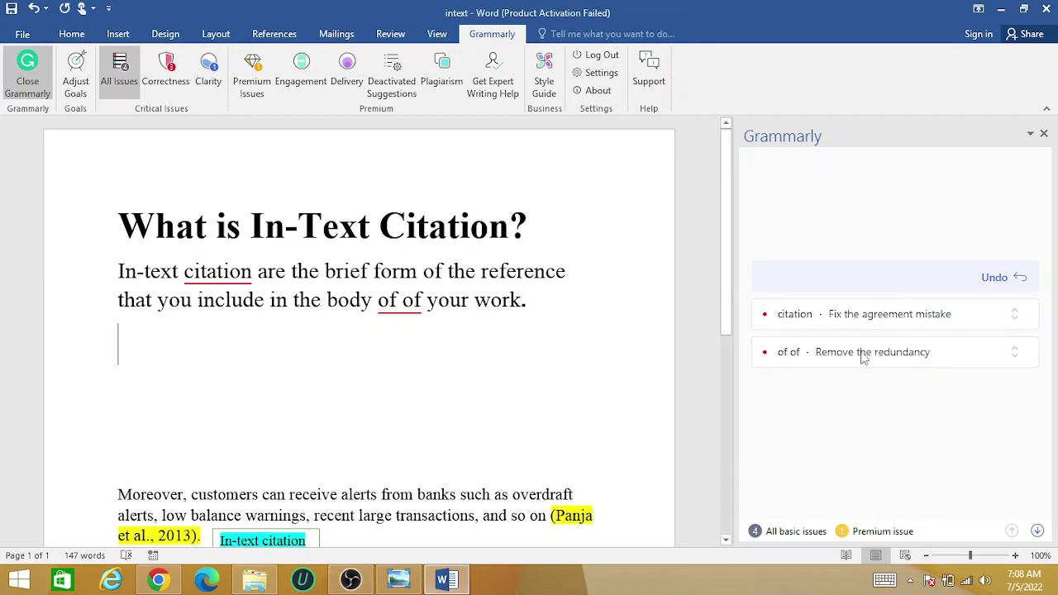
# Highlight the repeated 'of of' in yellow and delete the duplicate 'of'.
pyautogui.click(383, 301)
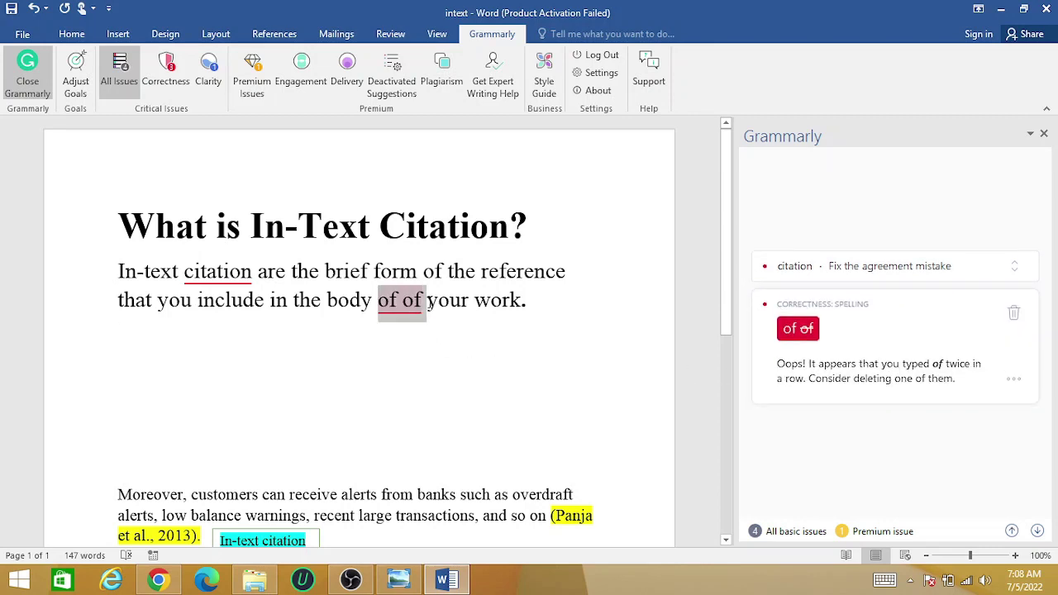
pyautogui.click(79, 38)
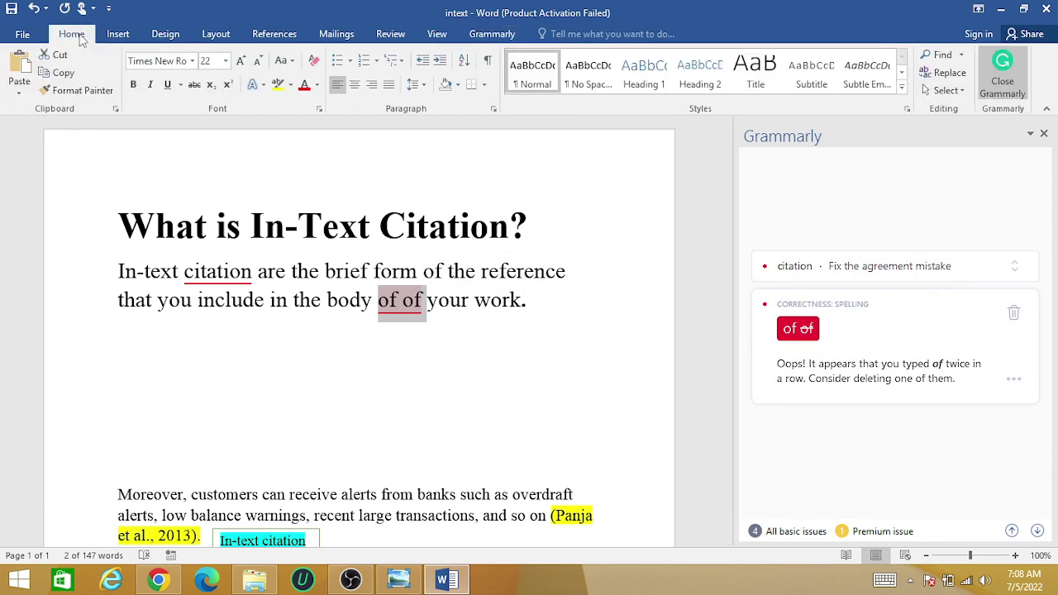
pyautogui.click(280, 85)
pyautogui.press('Right')
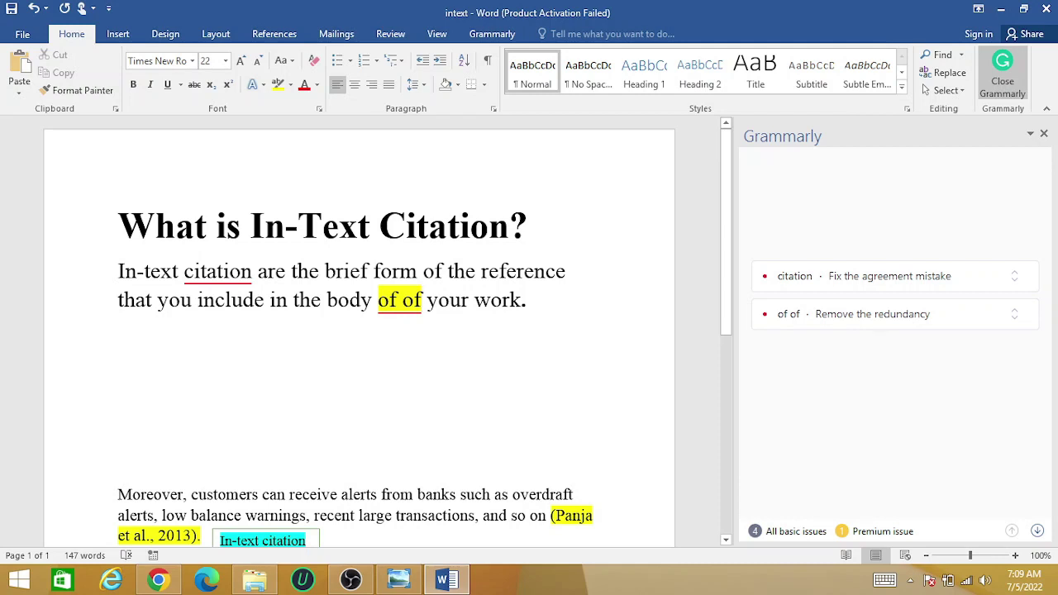
pyautogui.press('BackSpace')
pyautogui.press('BackSpace')
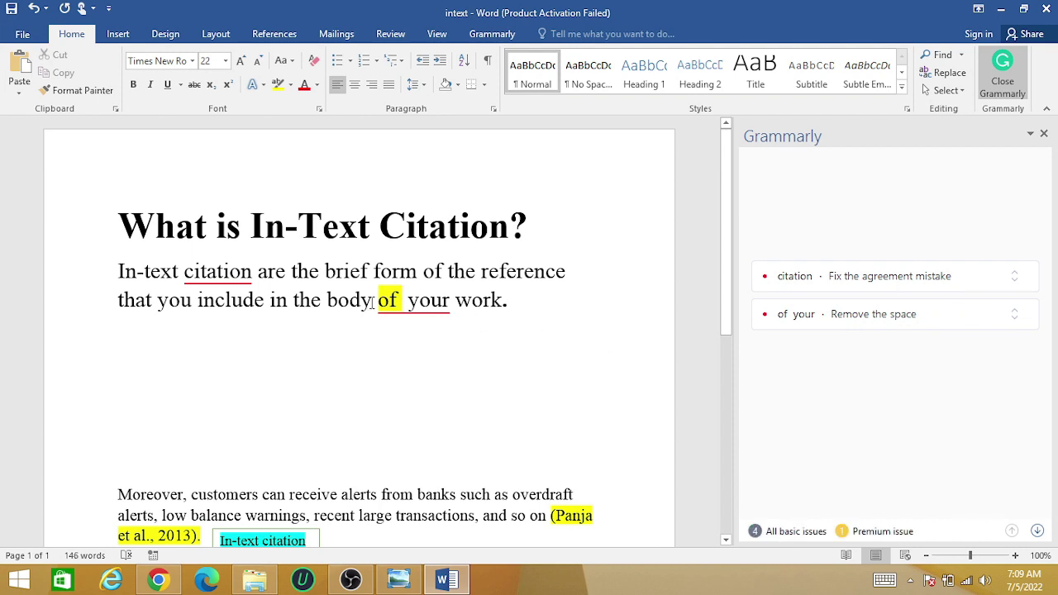
# Change 'citation' to 'citations' to fix the agreement issue.
pyautogui.rightClick(233, 273)
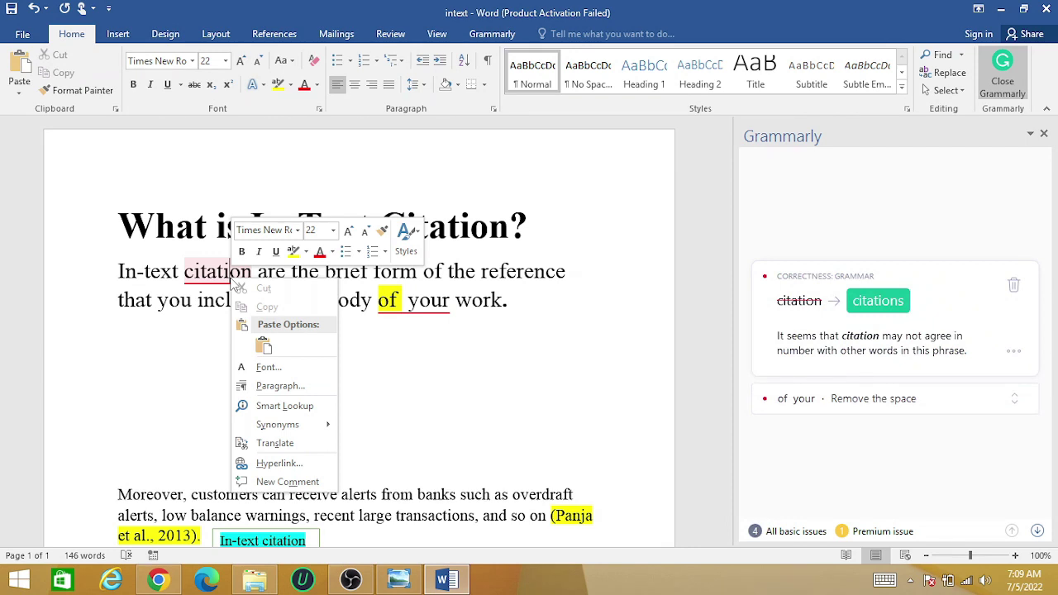
pyautogui.click(230, 271)
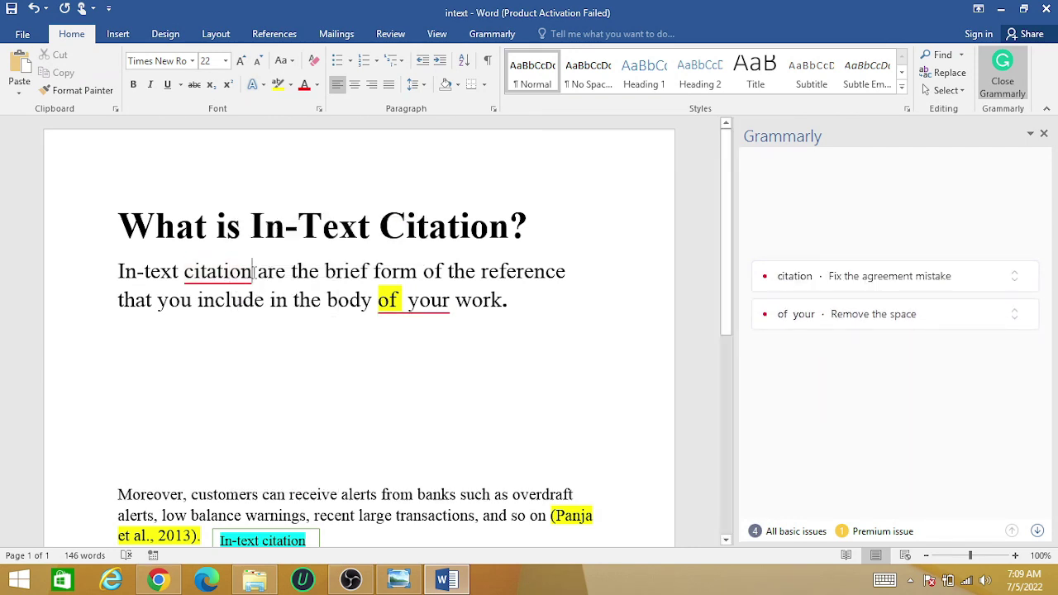
pyautogui.write('s')
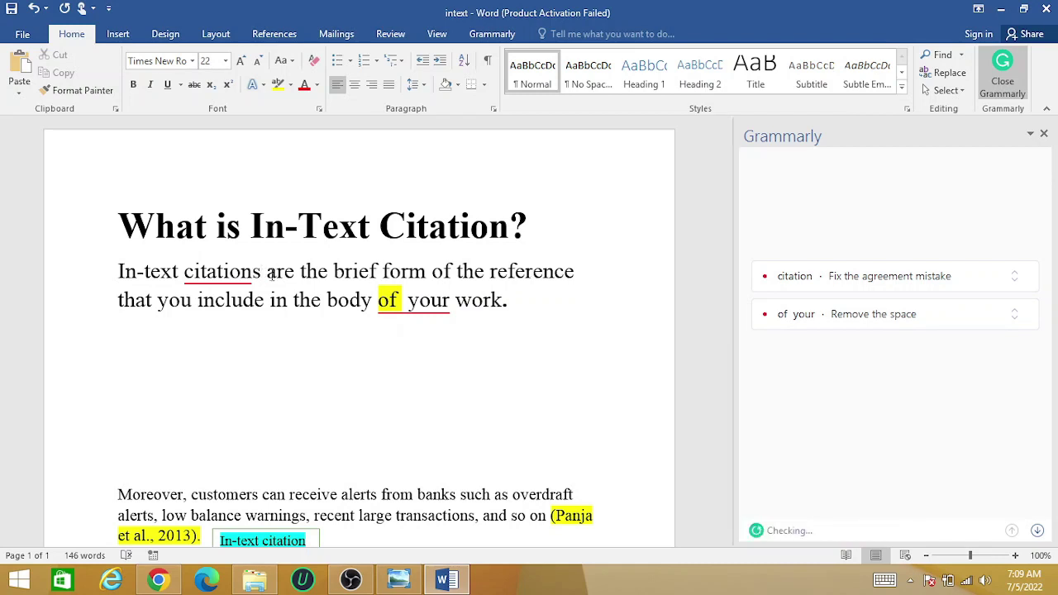
pyautogui.click(400, 302)
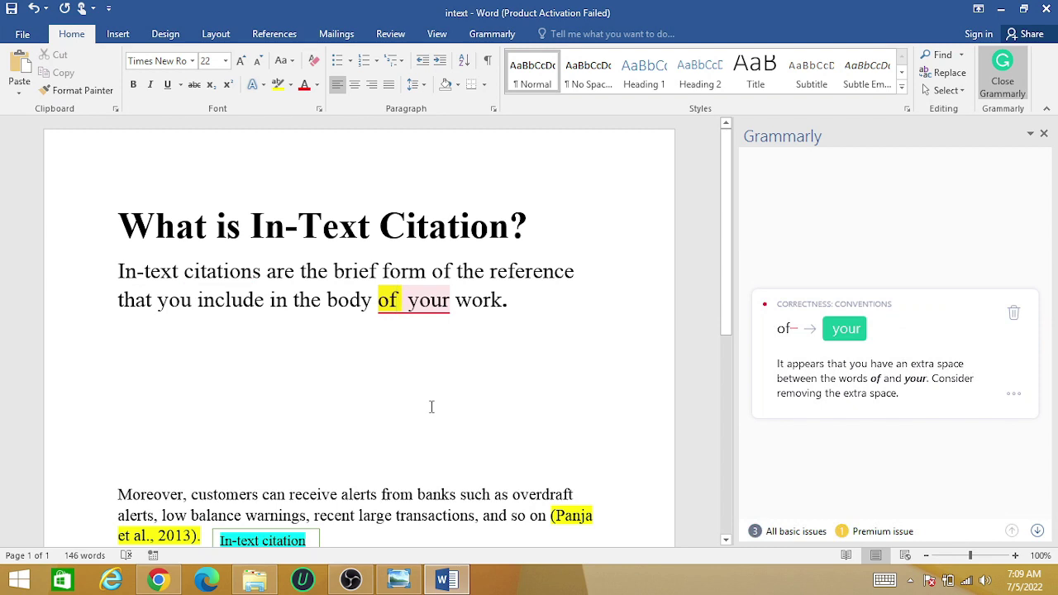